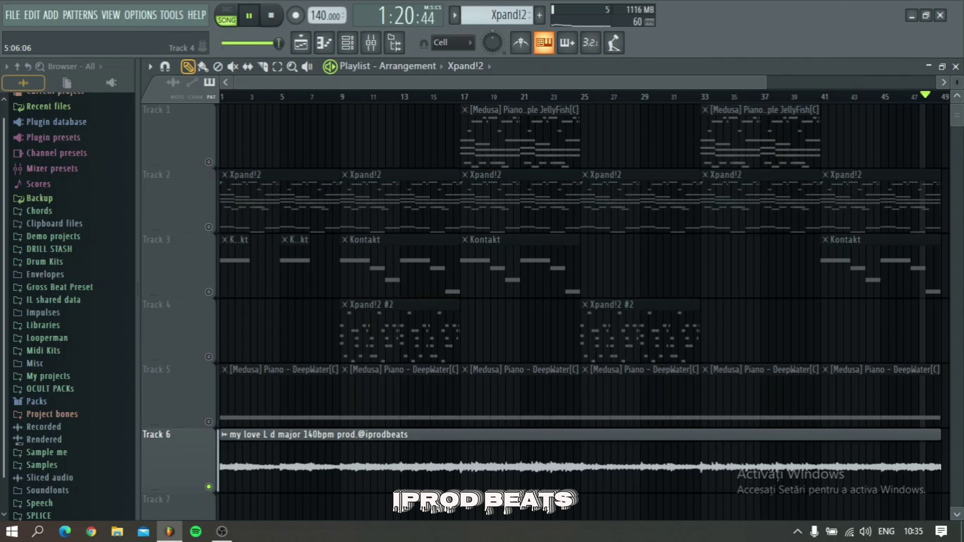
- Solo track 2 and play its Xpand!2 pattern from the start with its notes open in the piano roll
key(space)
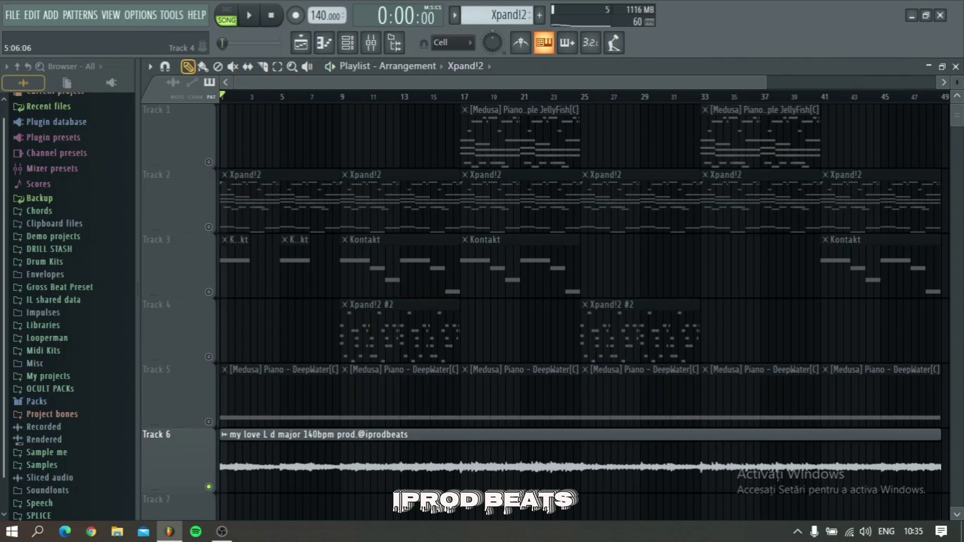
right_click(209, 227)
double_click(239, 225)
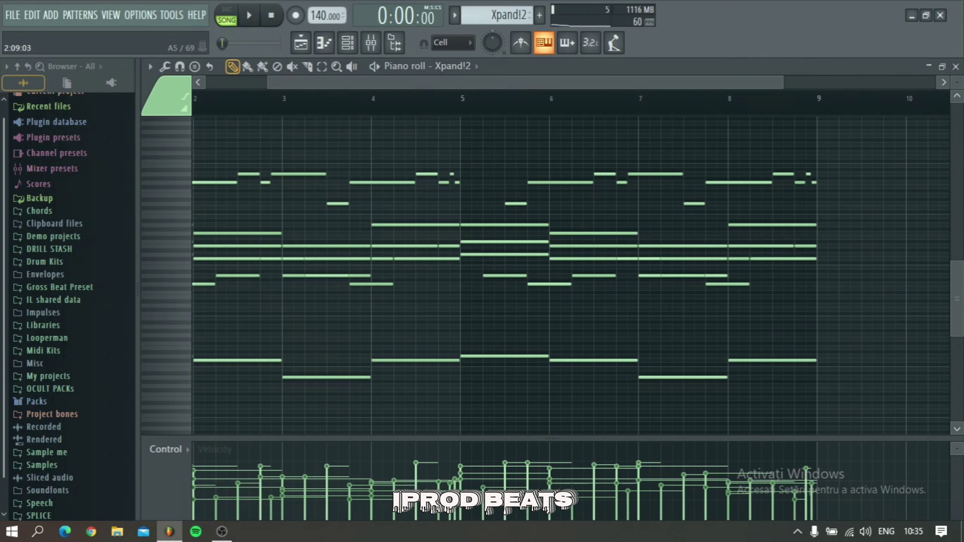
key(space)
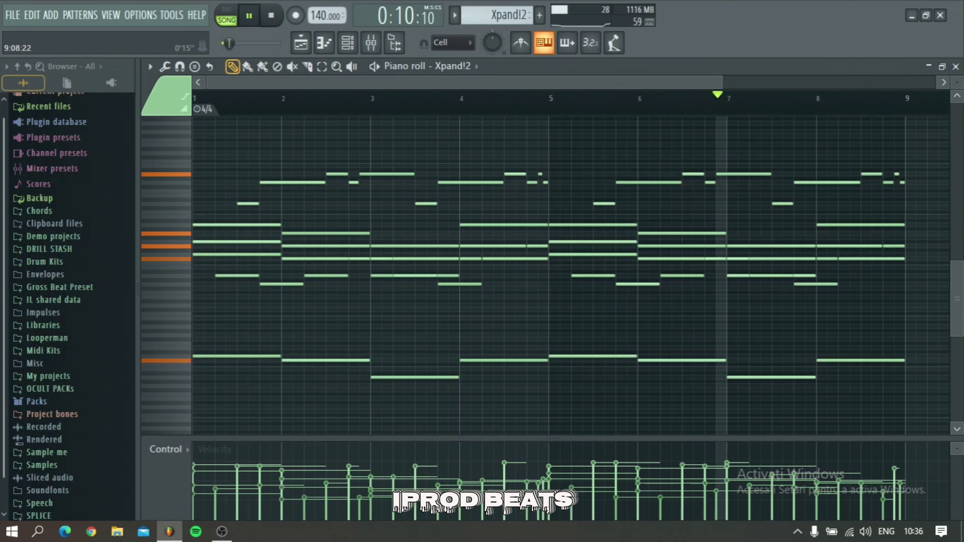
drag(957, 82, 957, 74)
drag(957, 292, 958, 287)
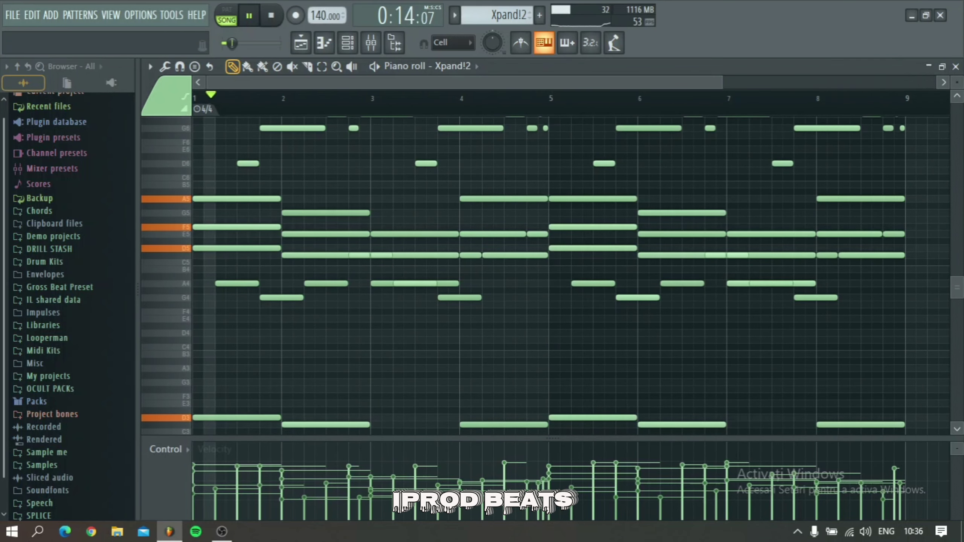
scroll(545, 276, up, 3)
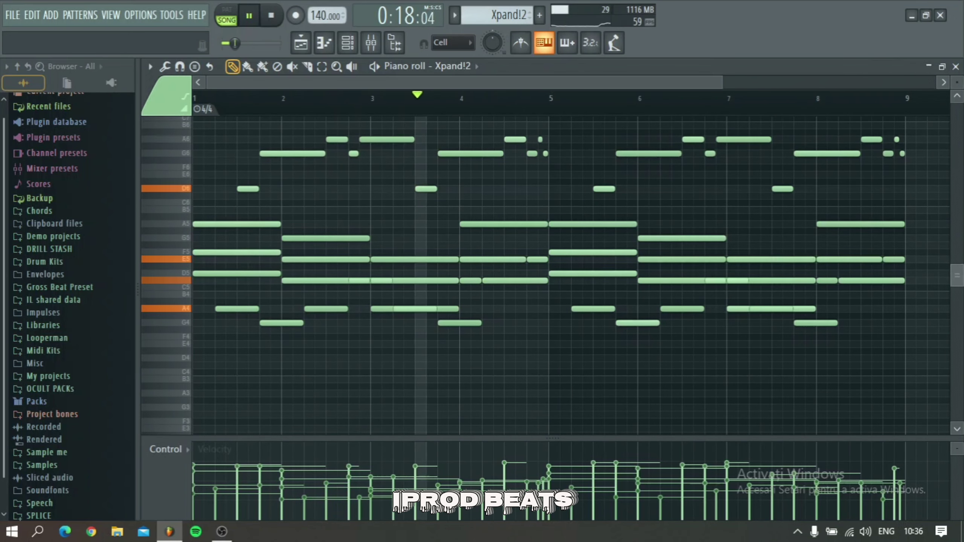
scroll(545, 276, up, 8)
scroll(544, 275, down, 3)
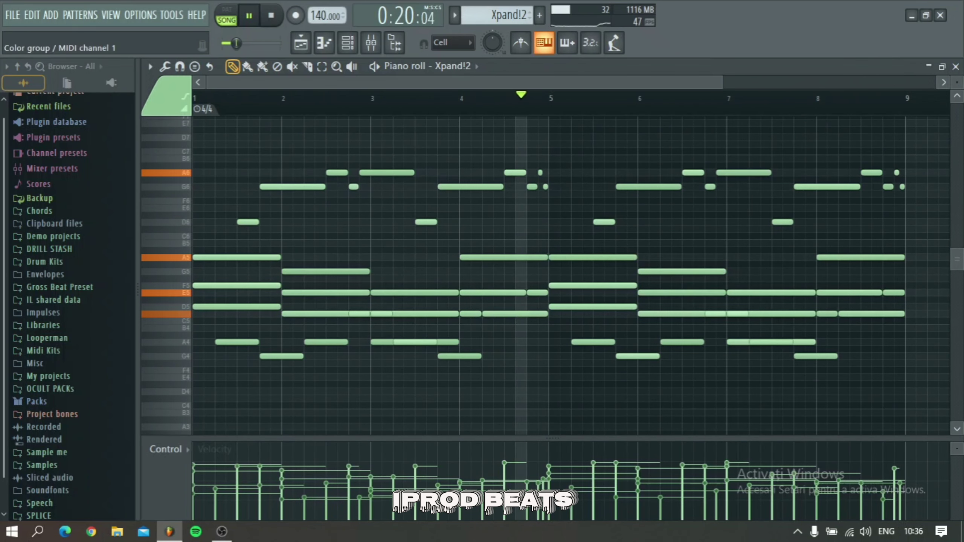
- Set the piano roll's scale highlighting to Automatic and stop playback
click(149, 66)
mouse_move(182, 151)
mouse_move(289, 165)
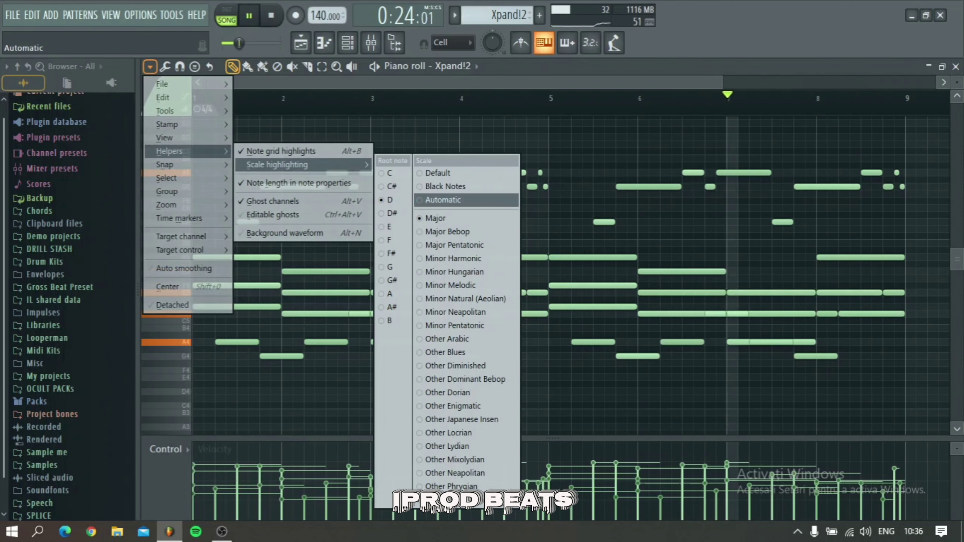
click(443, 200)
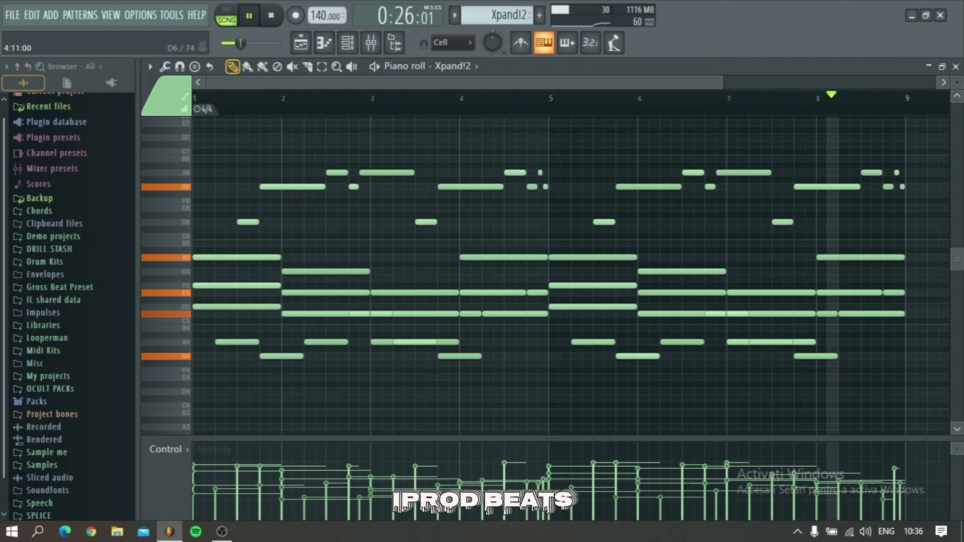
key(space)
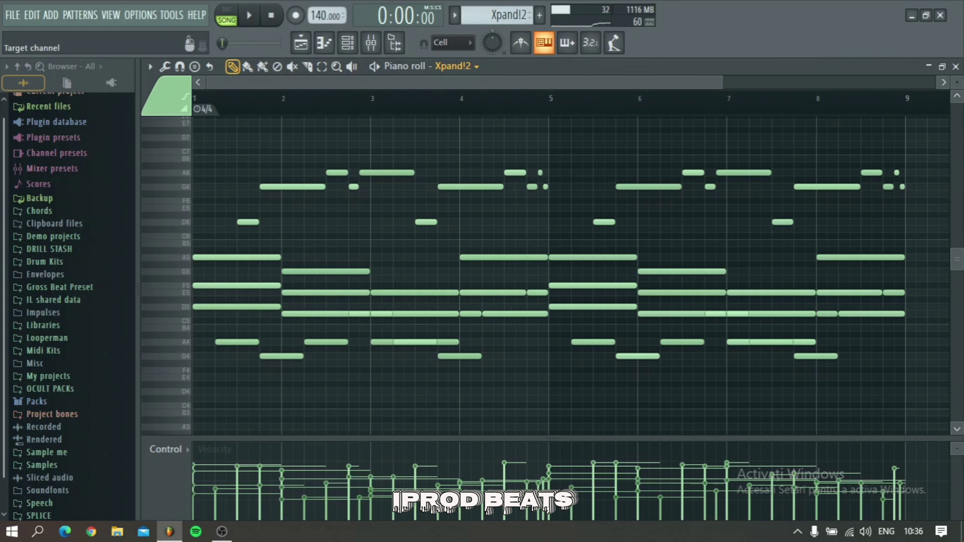
- Review the Xpand!2 instrument's sound settings and the Fruity parametric EQ 2 and Fruity Reeverb 2 on its mixer insert
right_click(453, 66)
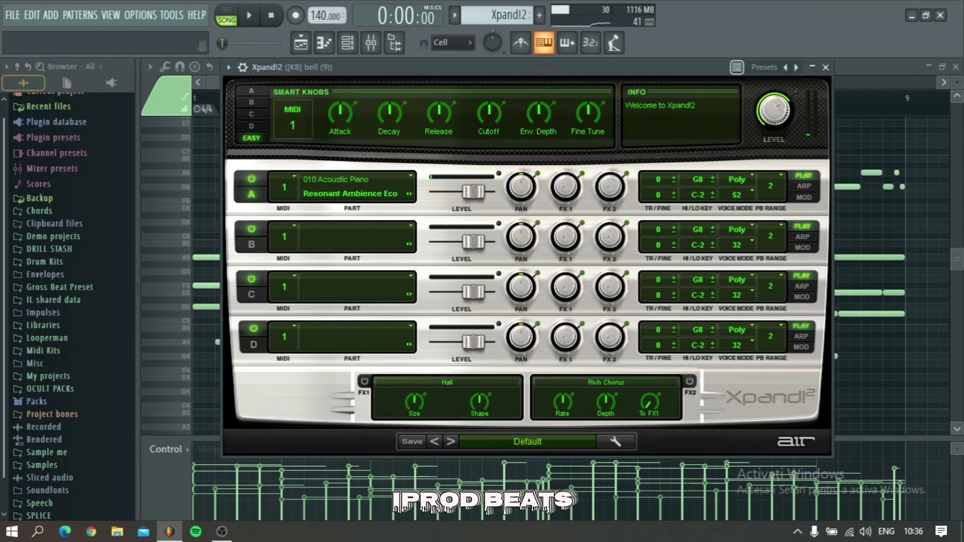
click(826, 67)
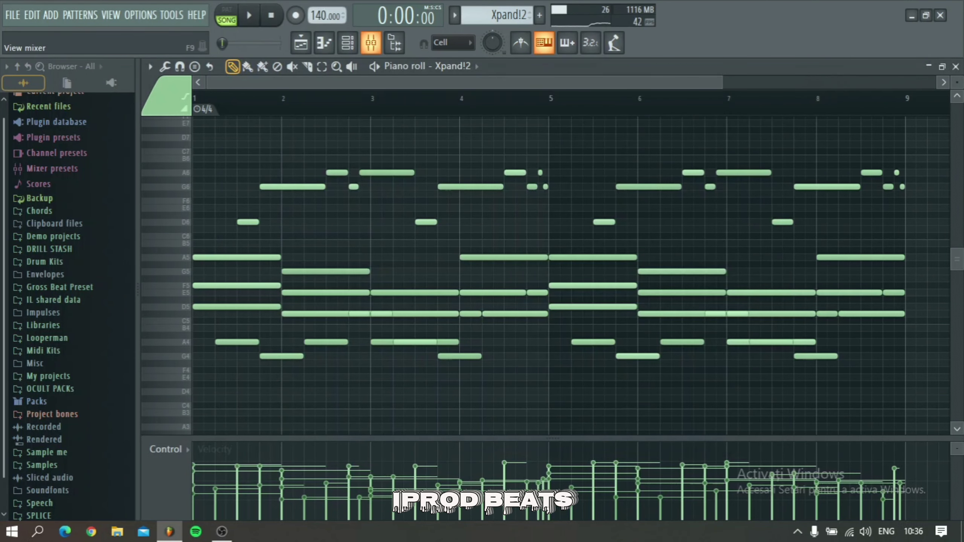
click(371, 43)
click(760, 220)
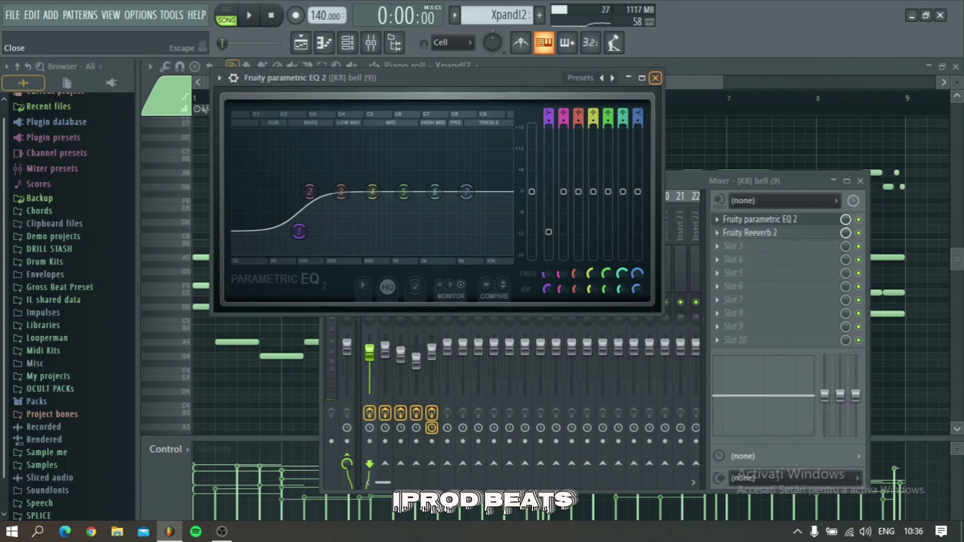
click(656, 78)
click(750, 233)
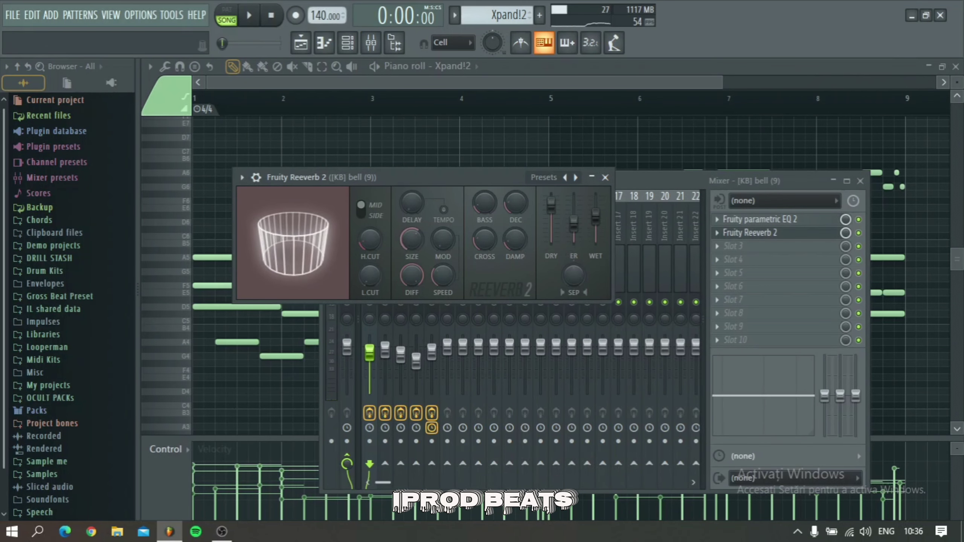
click(605, 178)
key(Escape)
- Solo track 4 in the playlist and play its Xpand!2 #2 pattern from bar 9 with its notes open in the piano roll
click(301, 43)
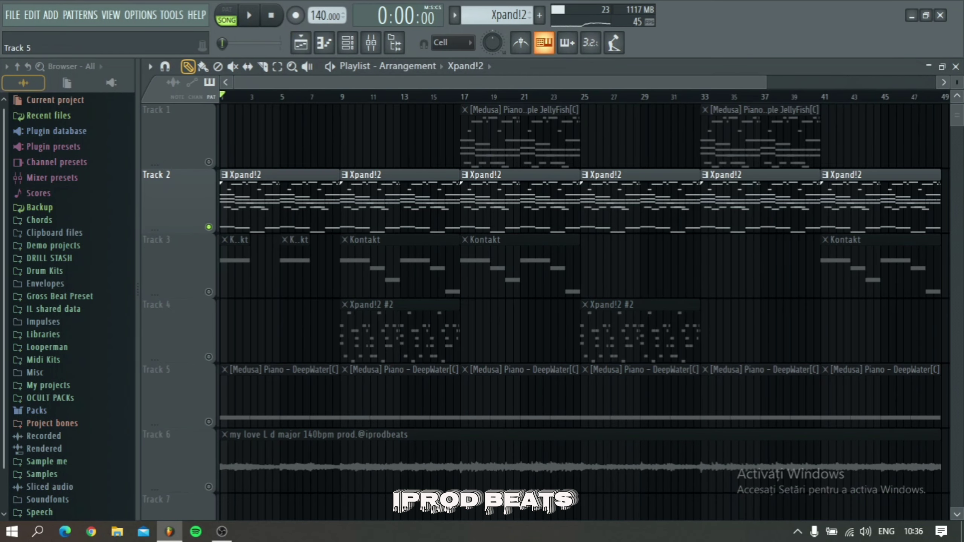
right_click(208, 357)
click(338, 96)
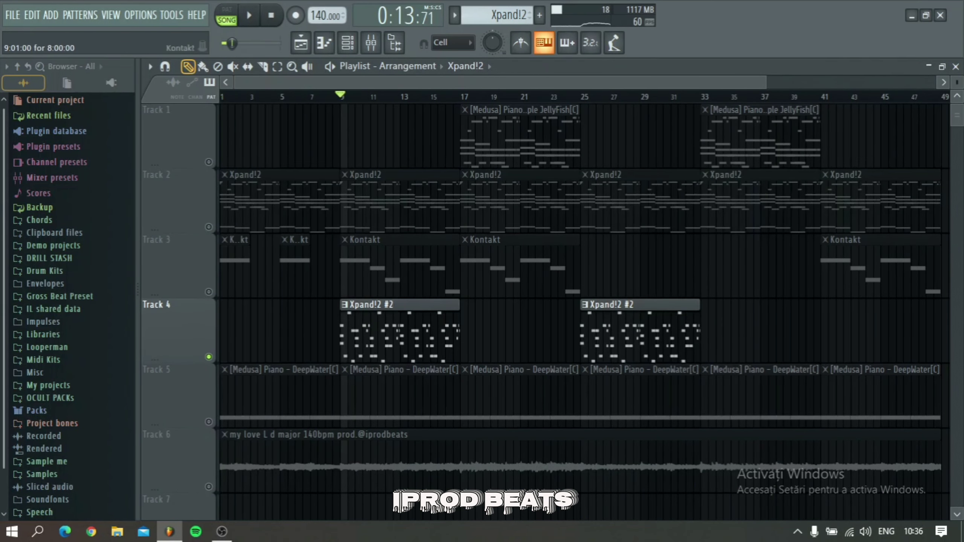
key(F7)
key(space)
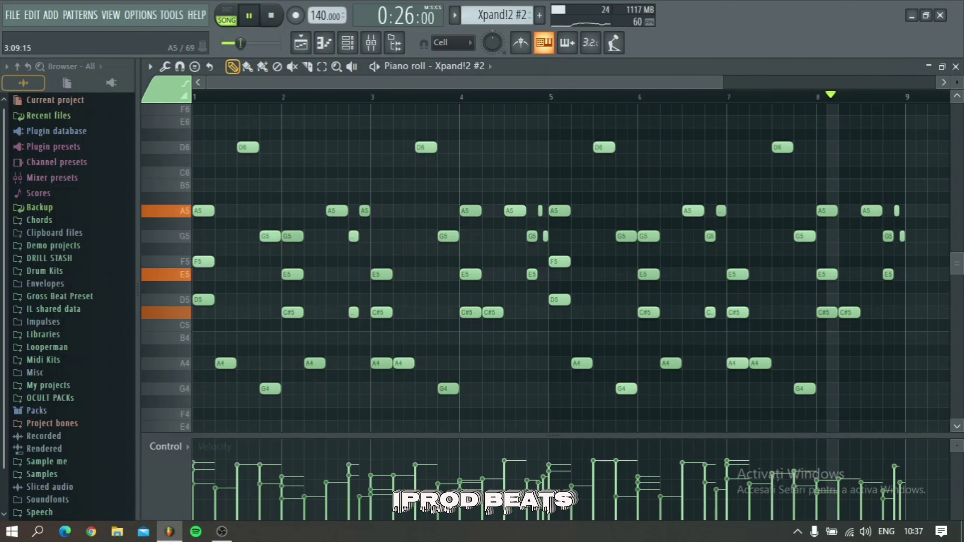
key(space)
- Review the Xpand!2 #2 instrument's sound settings and the Fruity Reeverb 2 and Fruity parametric EQ 2 on mixer insert 3
click(461, 66)
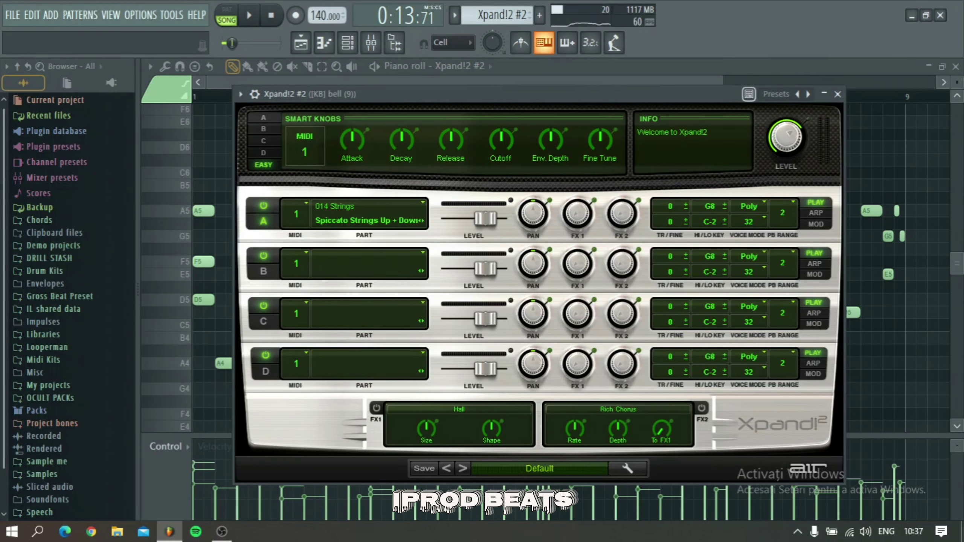
click(838, 94)
click(371, 42)
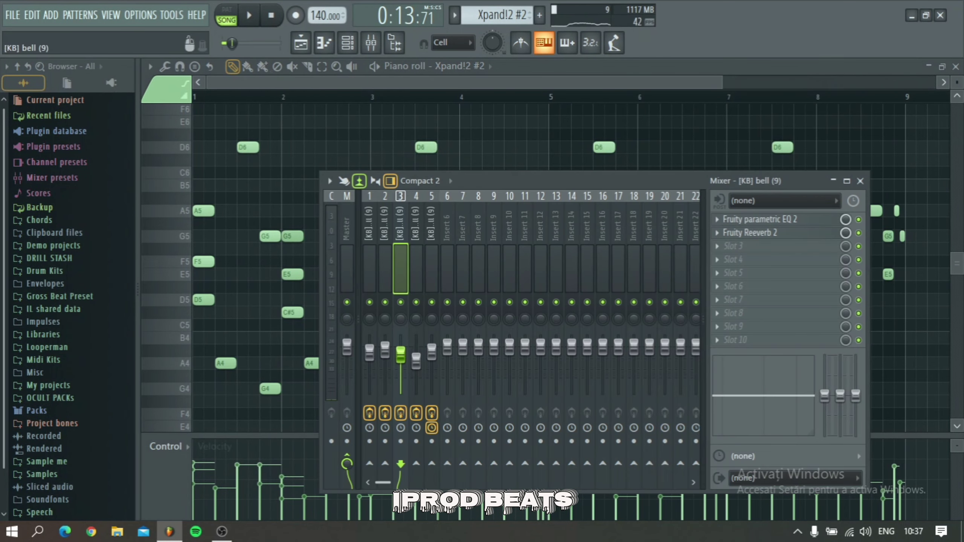
click(750, 233)
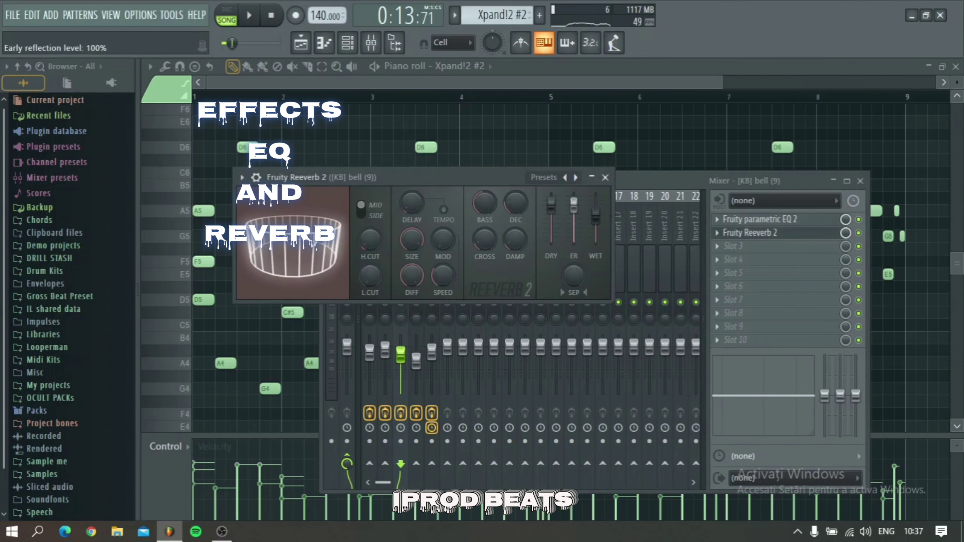
right_click(566, 177)
click(600, 193)
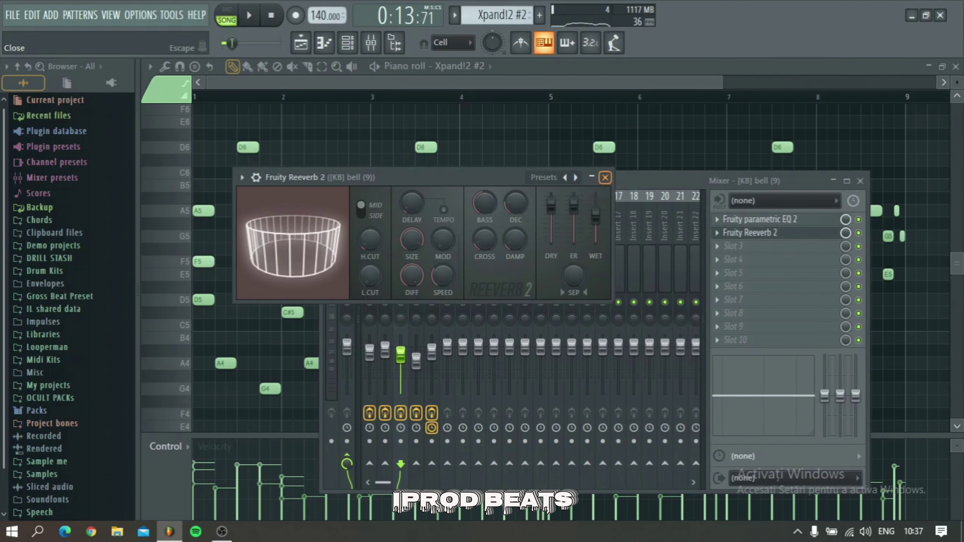
click(606, 177)
click(760, 219)
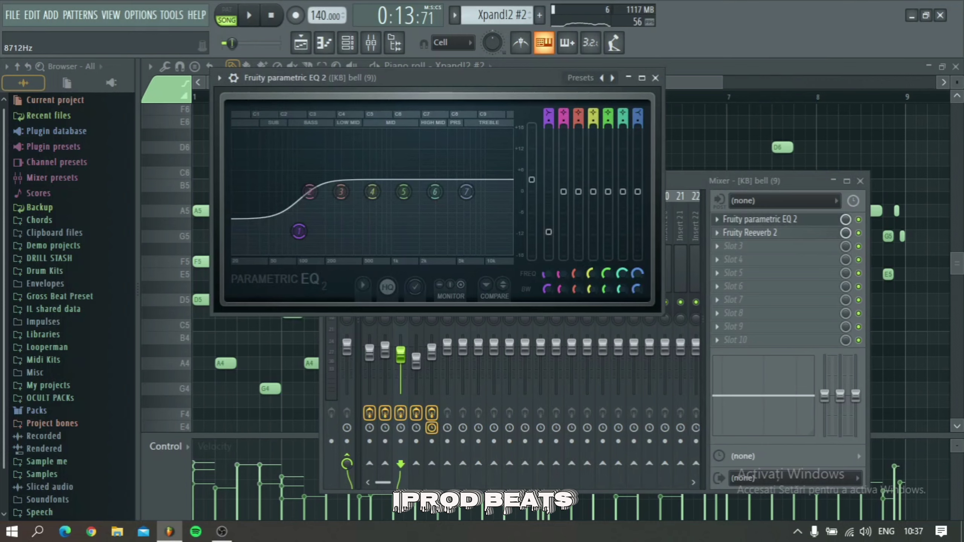
drag(479, 78, 511, 93)
click(687, 93)
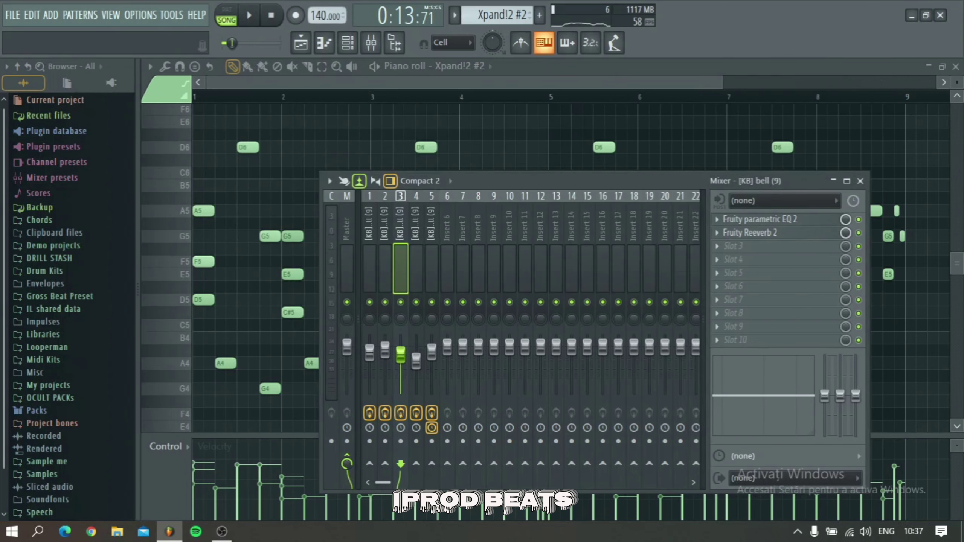
- Solo track 5 in the playlist and play its Medusa DeepWater piano pattern with its notes open in the piano roll
click(301, 43)
right_click(208, 422)
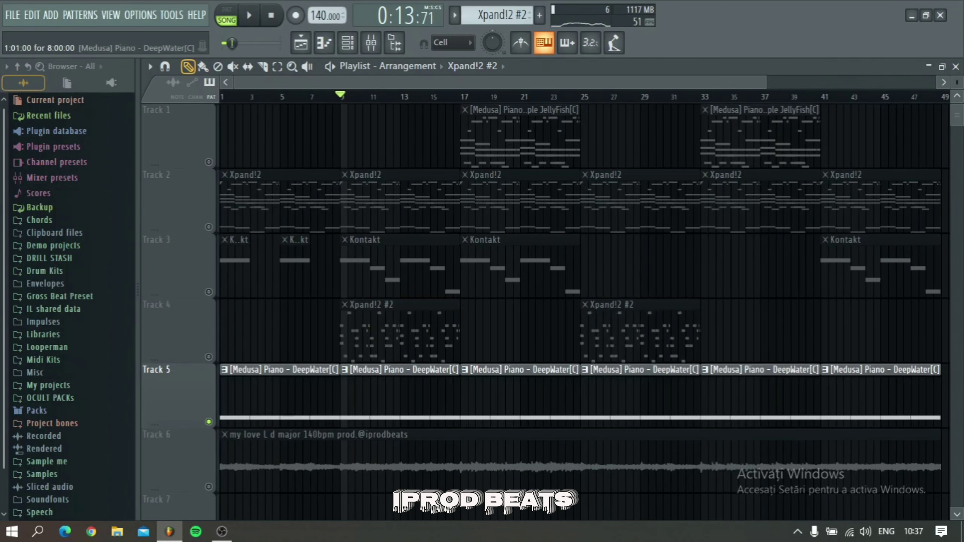
double_click(380, 397)
key(space)
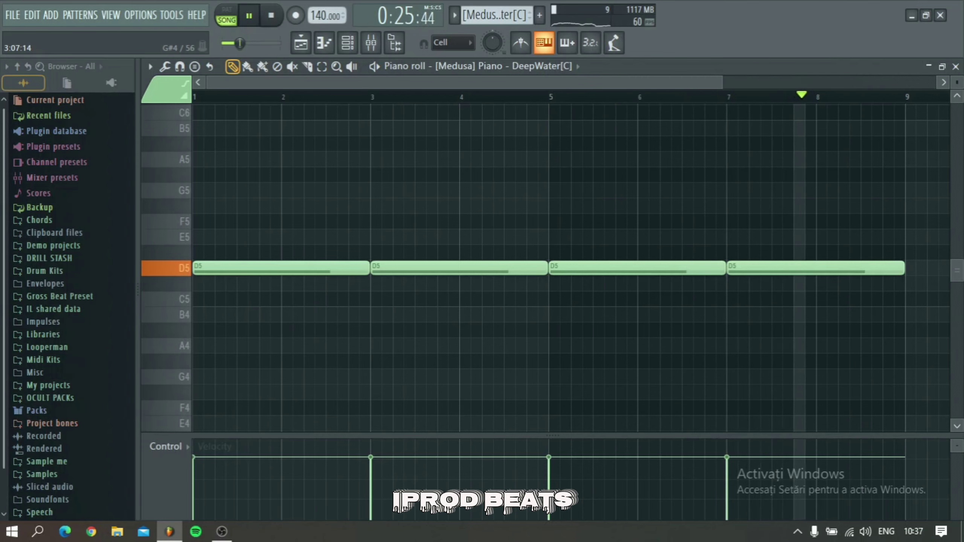
key(space)
- Check the Fruity Reeverb 2 and Fruity parametric EQ 2 settings on mixer insert 3 again
key(F9)
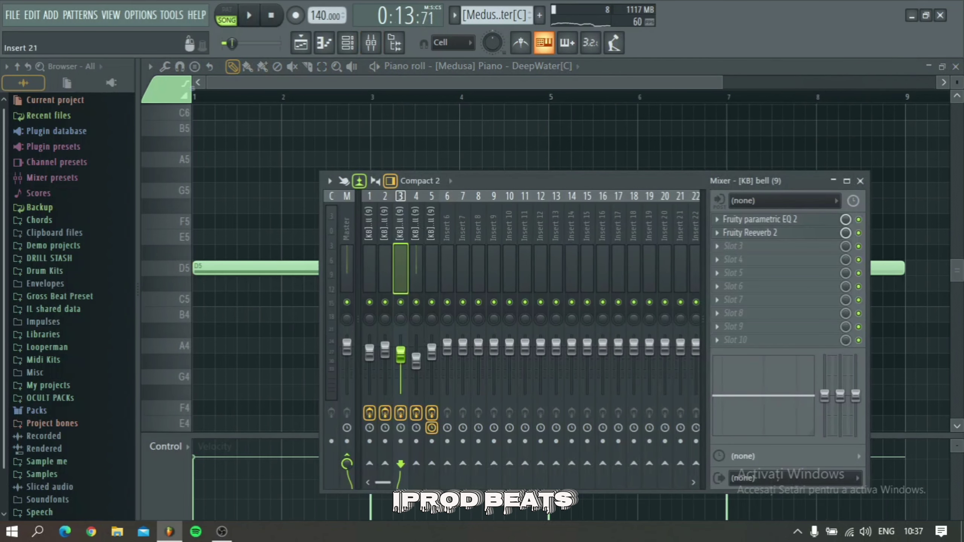
click(750, 233)
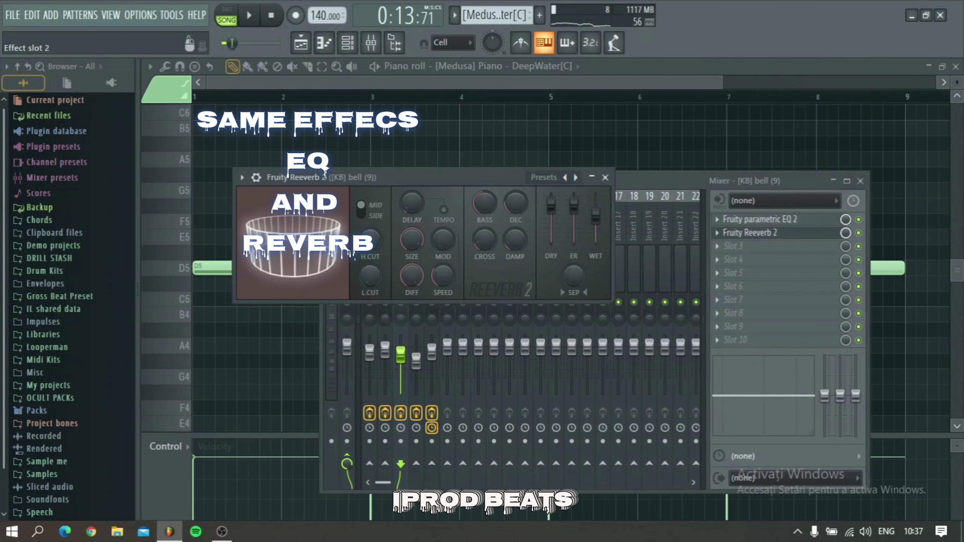
click(750, 233)
click(754, 219)
click(754, 220)
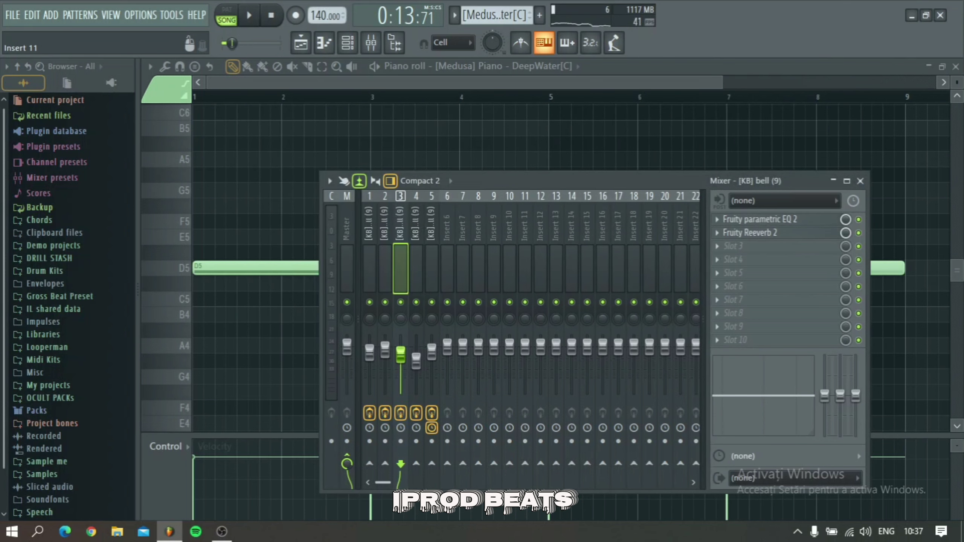
- Select mixer insert 4 and check its Fruity Reeverb 2 and Fruity parametric EQ 2 settings
click(417, 262)
click(751, 233)
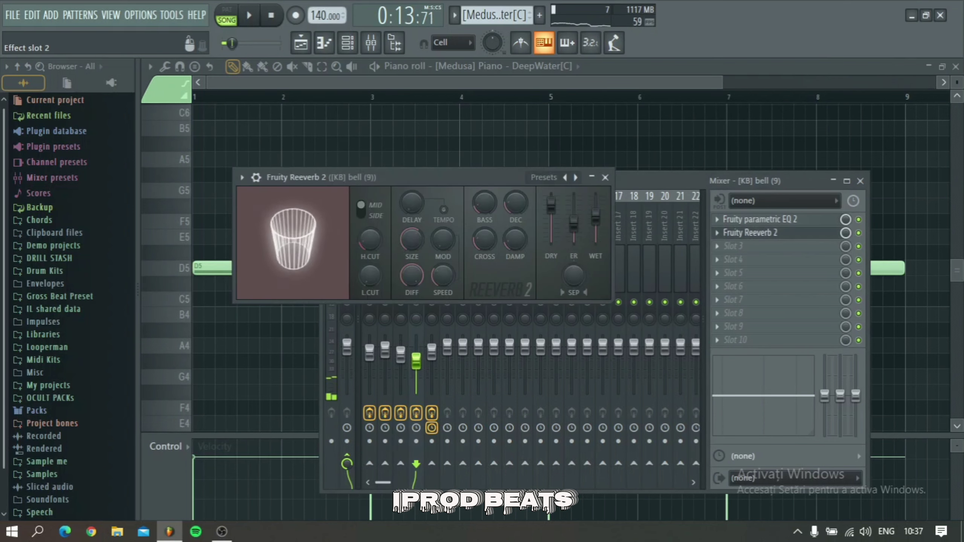
click(750, 232)
click(759, 220)
click(760, 219)
- Solo track 1, place the playhead at bar 17 and open the Medusa Purple JellyFish pattern in the piano roll
key(F5)
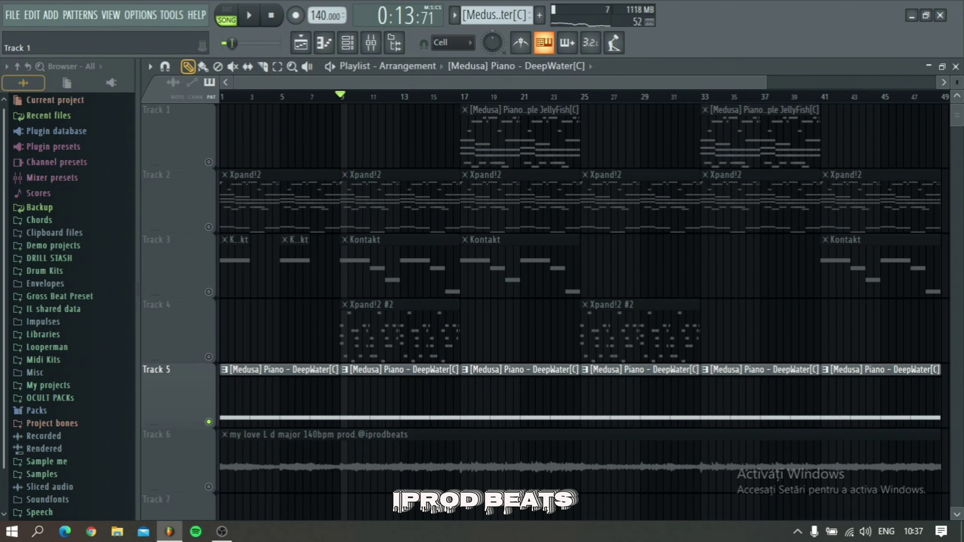
right_click(209, 162)
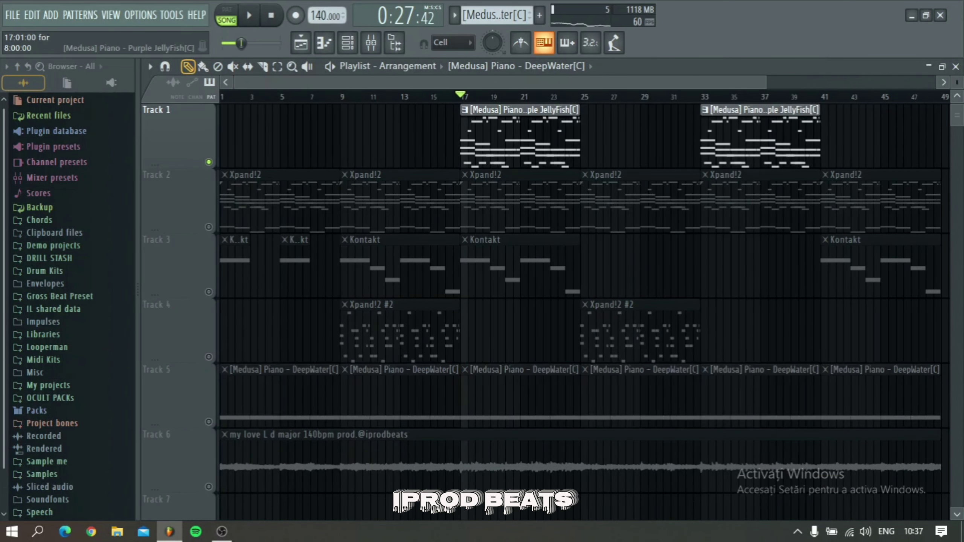
key(F7)
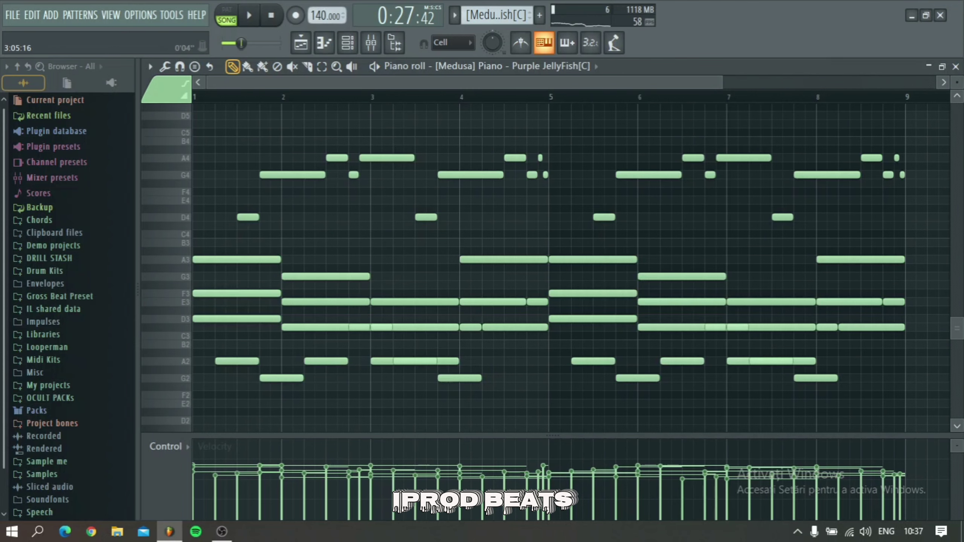
- Turn off the Crystallizer effect on mixer insert 5
key(F9)
key(space)
click(431, 266)
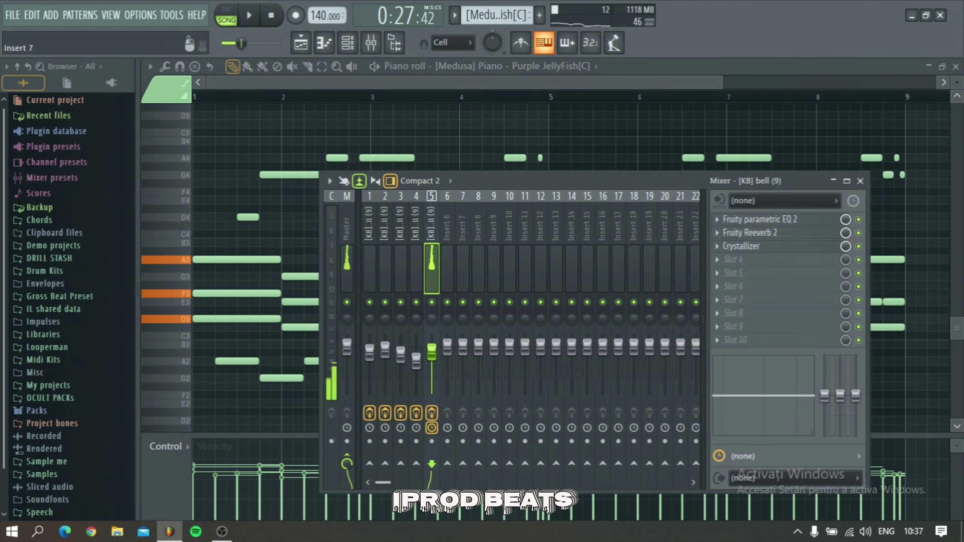
click(859, 247)
- Play the Purple JellyFish pattern from bar 17 without Crystallizer, watching its notes, and return to the mixer
key(space)
key(space)
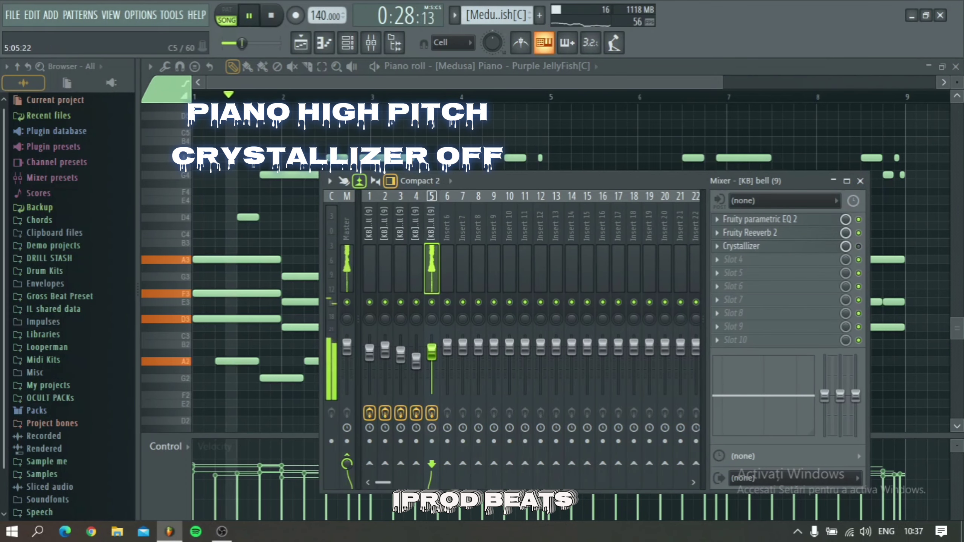
key(F9)
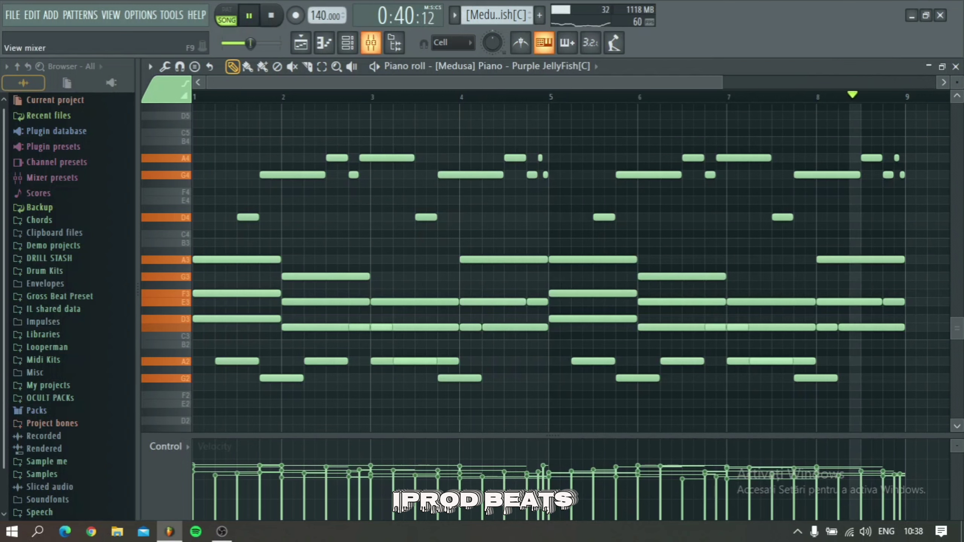
key(space)
key(F9)
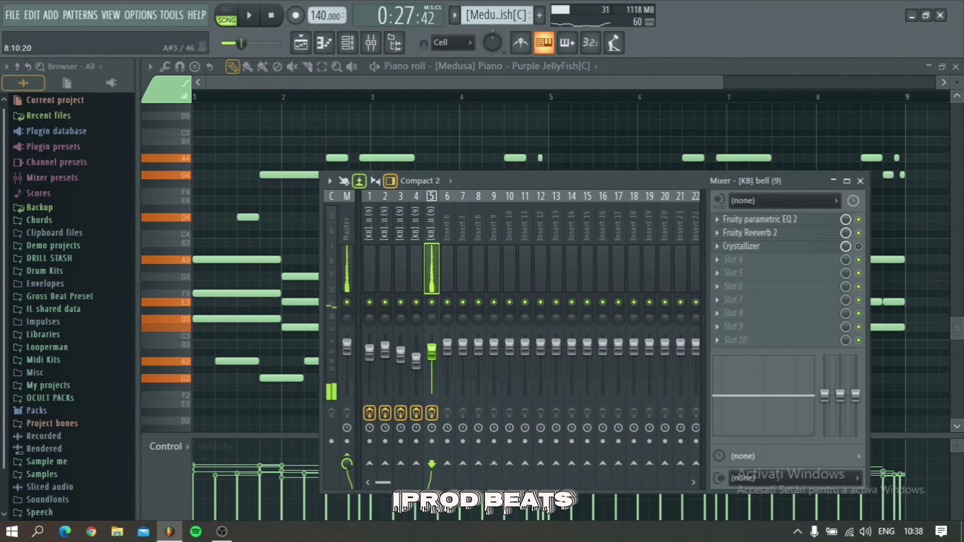
- Play the Purple JellyFish pattern from bar 17 with Crystallizer turned back on, and return to the mixer
key(F9)
key(space)
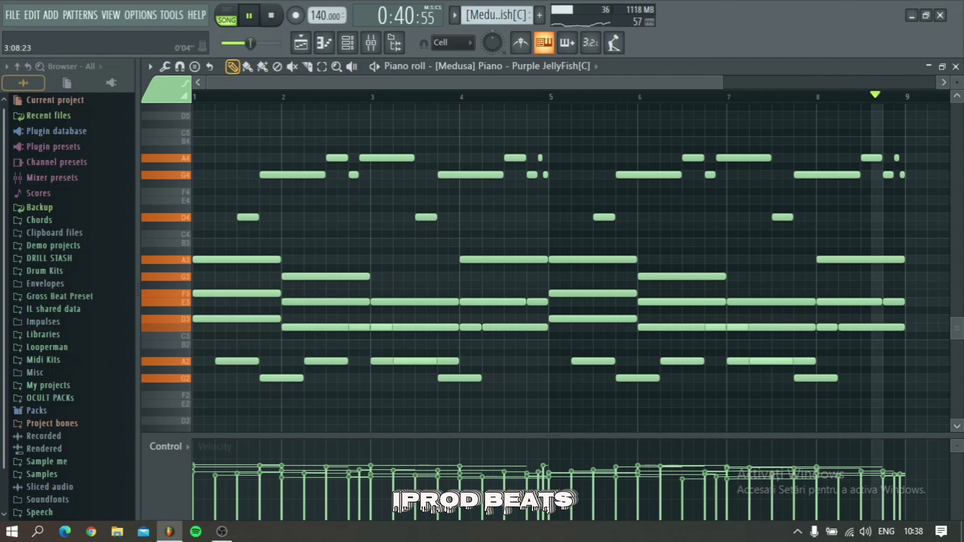
click(371, 42)
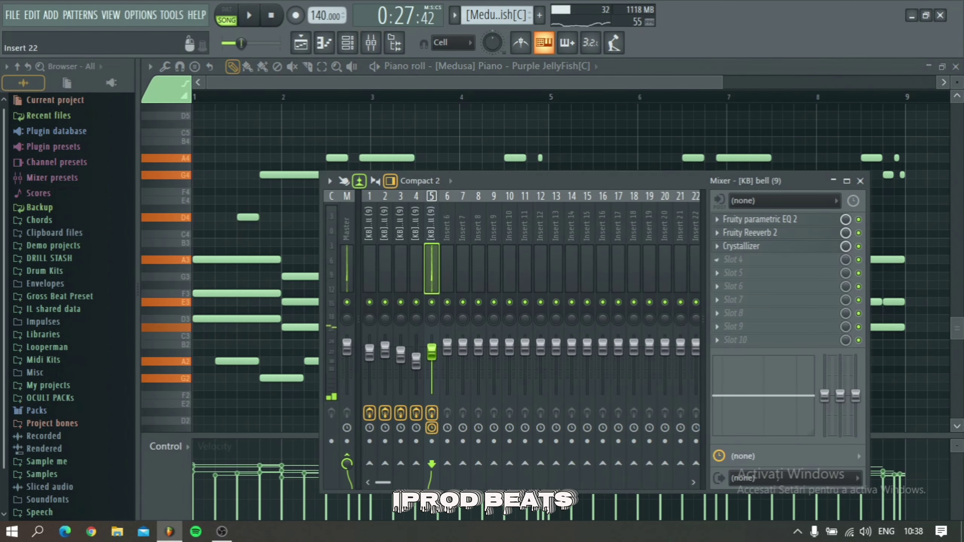
- Check the Fruity parametric EQ 2, Fruity Reeverb 2 and Crystallizer settings on mixer insert 5
click(759, 219)
click(760, 219)
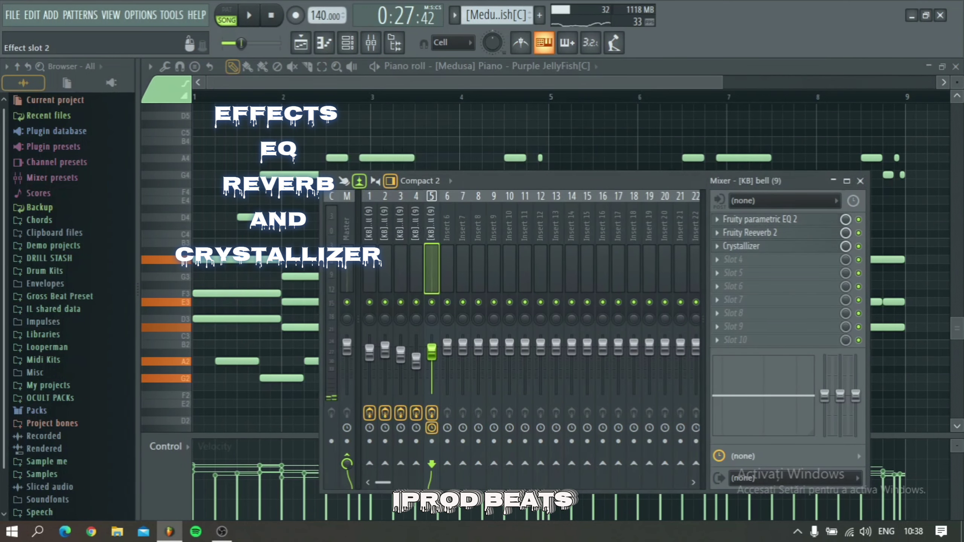
click(759, 232)
click(760, 233)
click(759, 246)
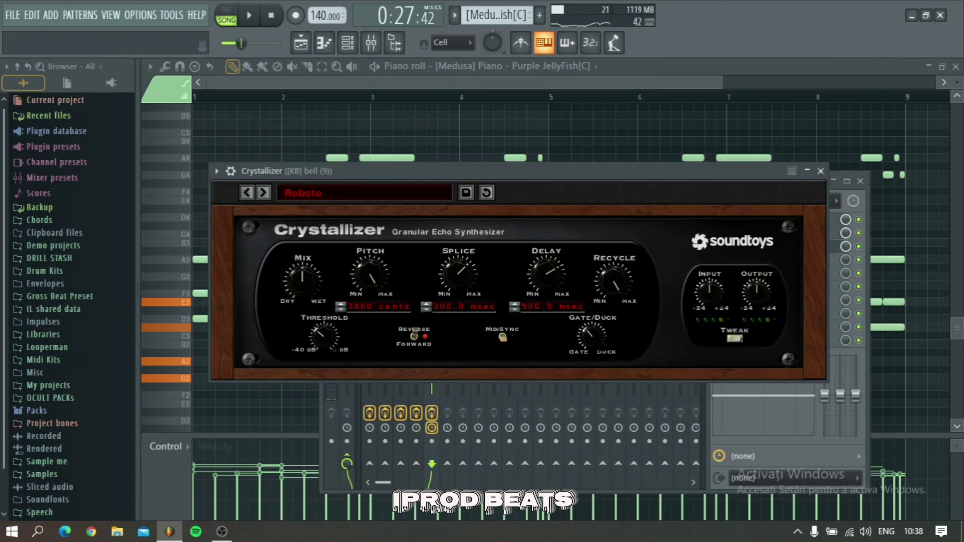
click(821, 171)
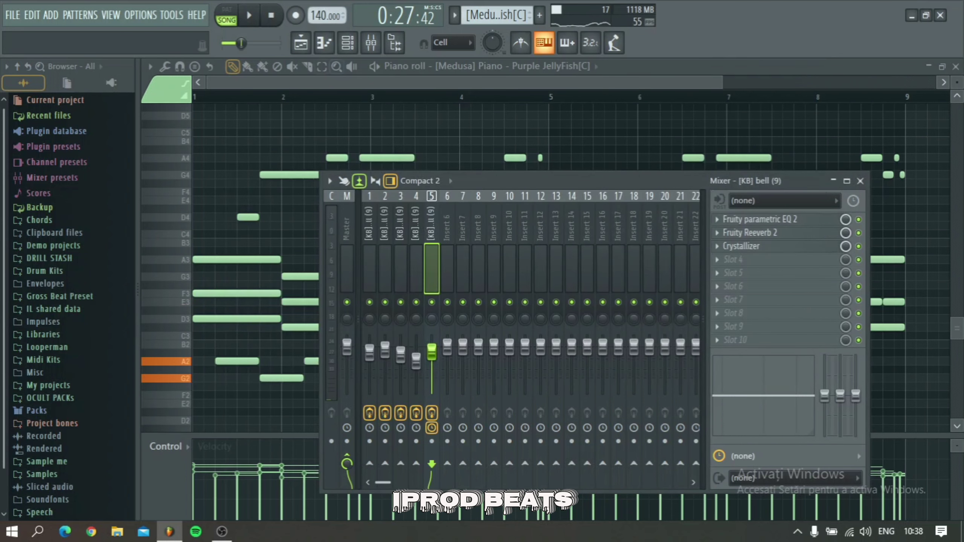
- Solo track 3 and open its Kontakt pattern in the piano roll, with mixer insert 2 selected
key(F5)
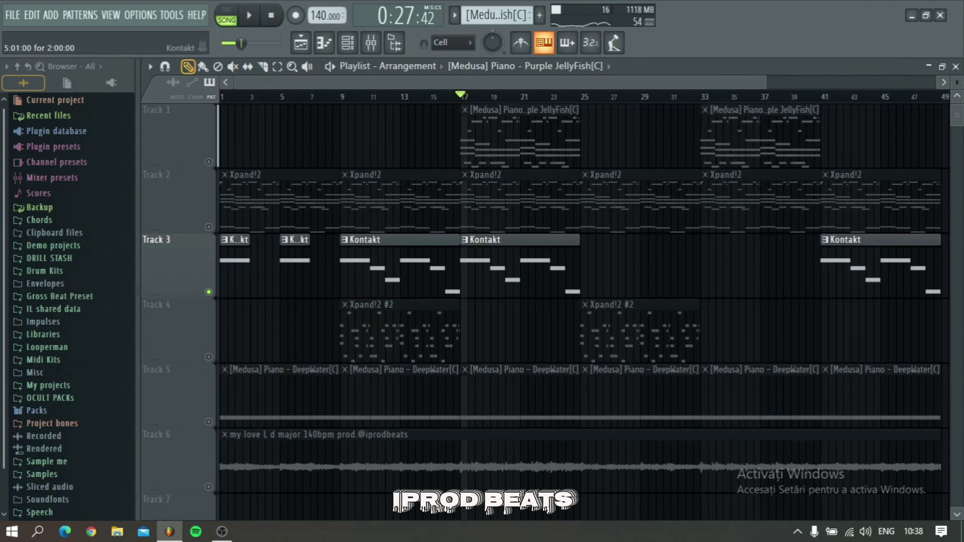
double_click(489, 267)
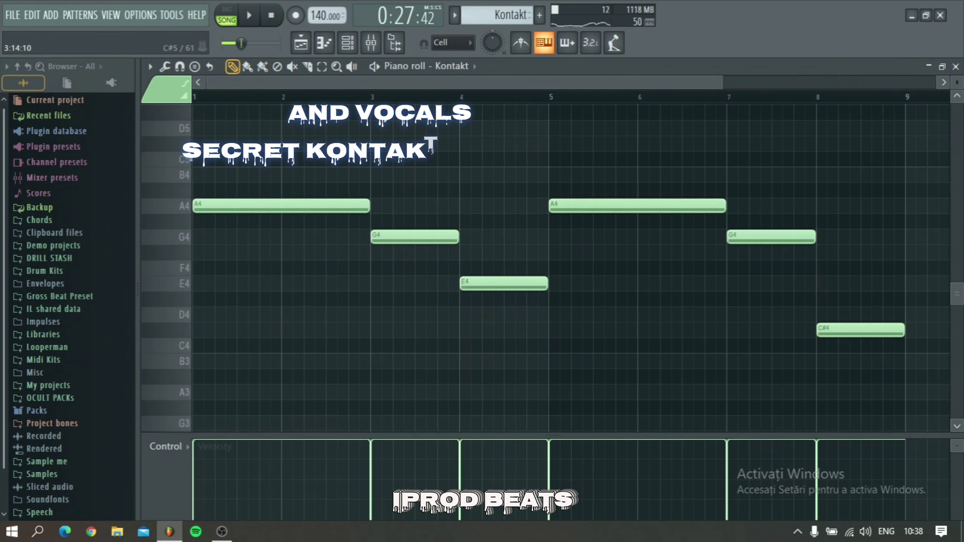
click(371, 43)
click(385, 269)
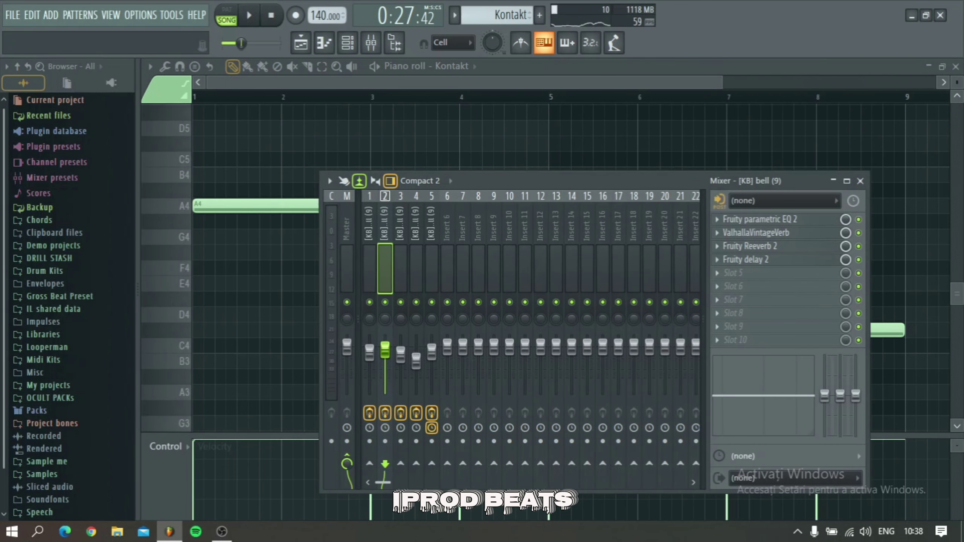
click(615, 143)
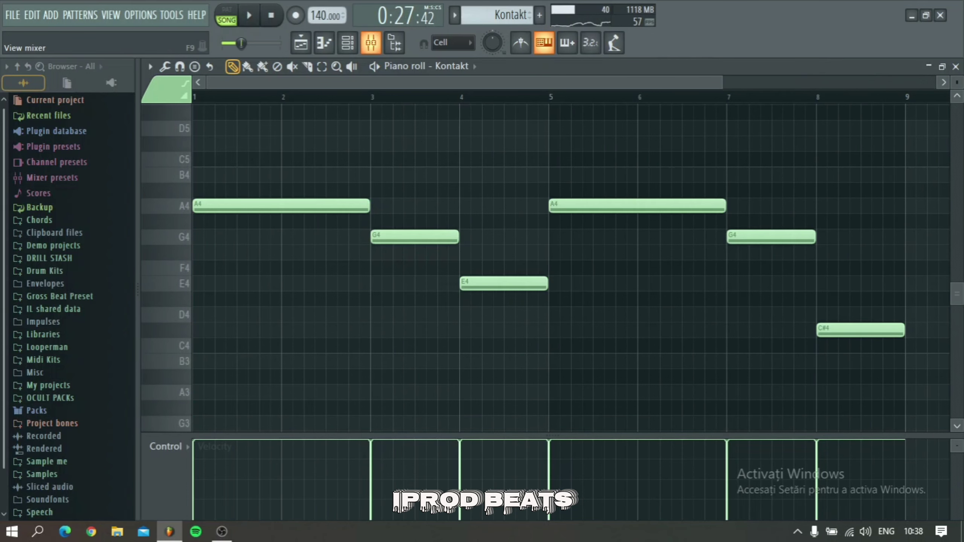
- Check the Fruity parametric EQ 2, ValhallaVintageVerb, Fruity Reeverb 2 and Fruity delay 2 settings on mixer insert 2
key(F9)
click(760, 220)
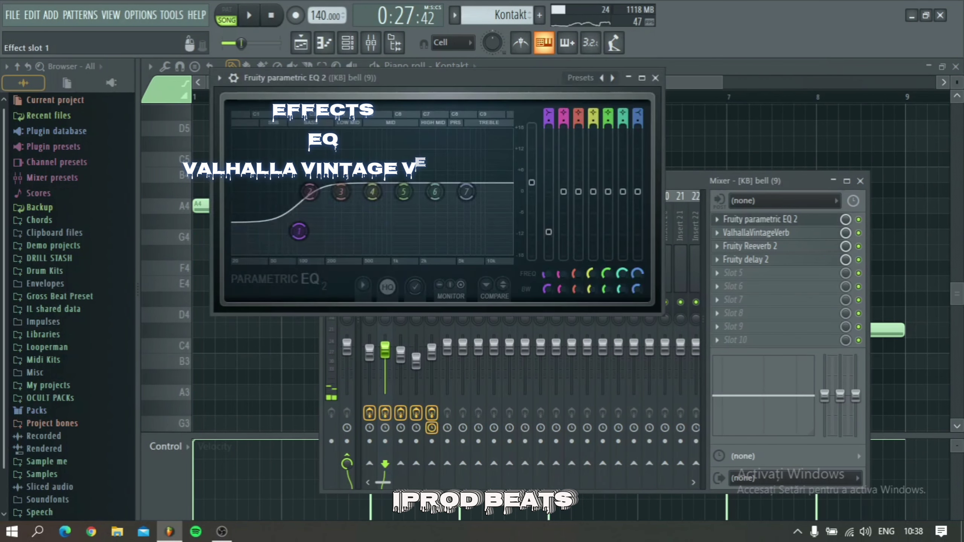
click(760, 220)
click(759, 233)
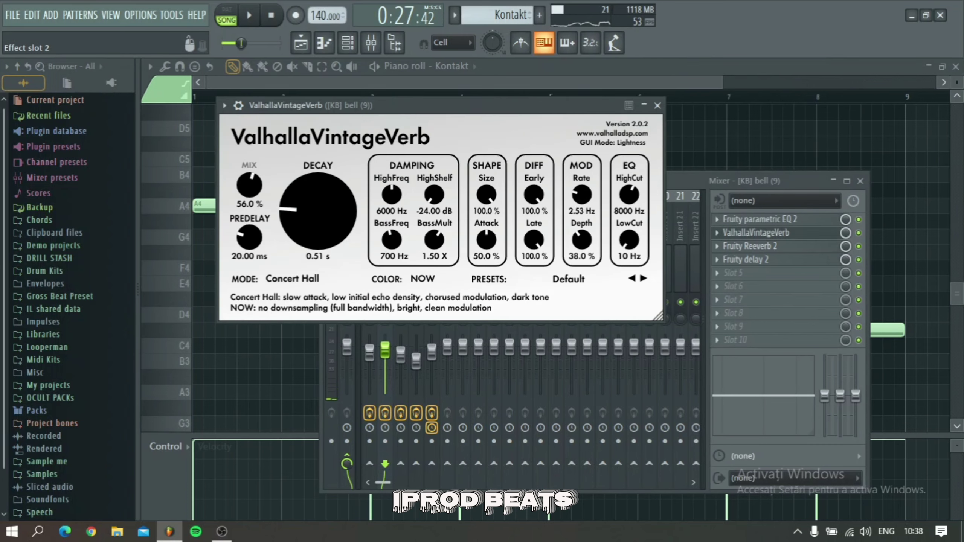
click(759, 232)
click(759, 246)
click(760, 246)
click(759, 260)
click(759, 260)
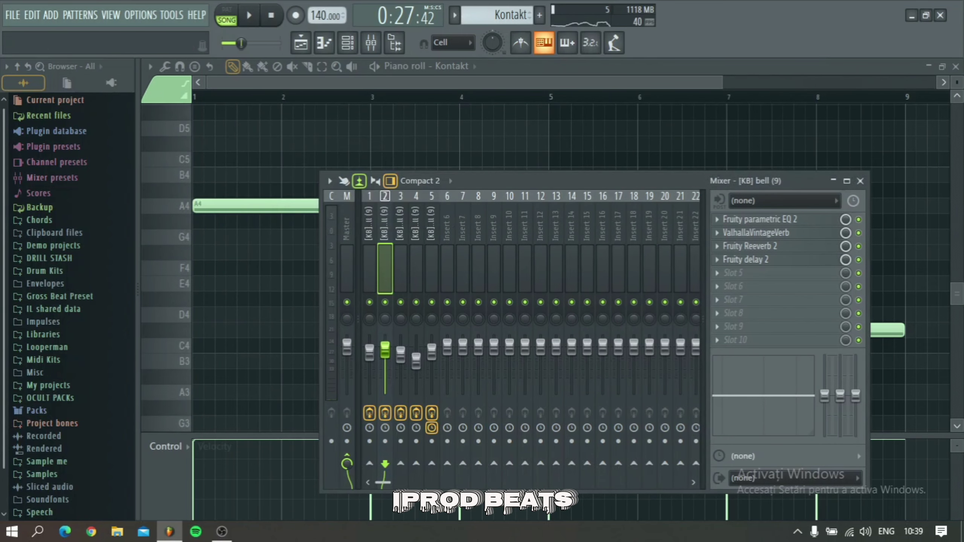
- Play the Kontakt pattern from bar 17 twice, watching its notes and viewing the mixer after each pass
key(F9)
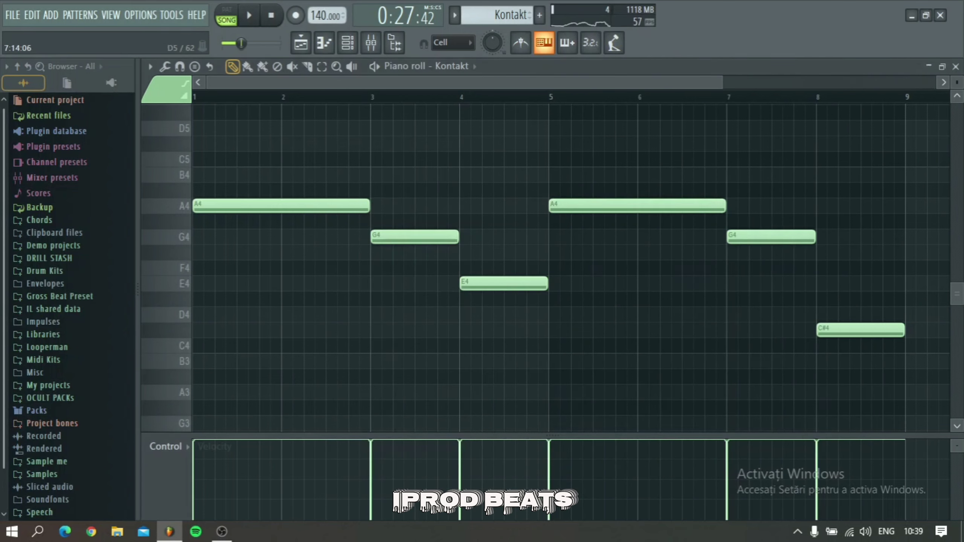
key(space)
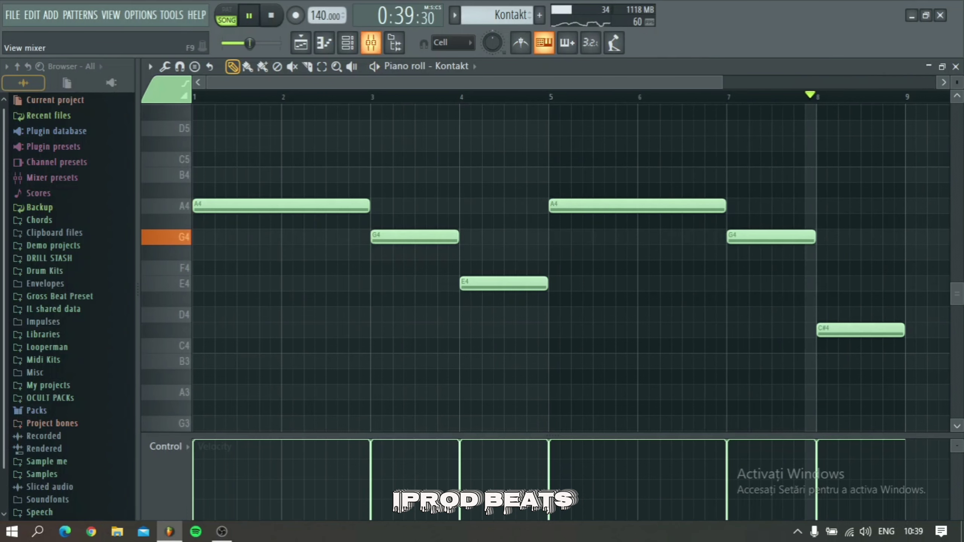
key(space)
click(371, 43)
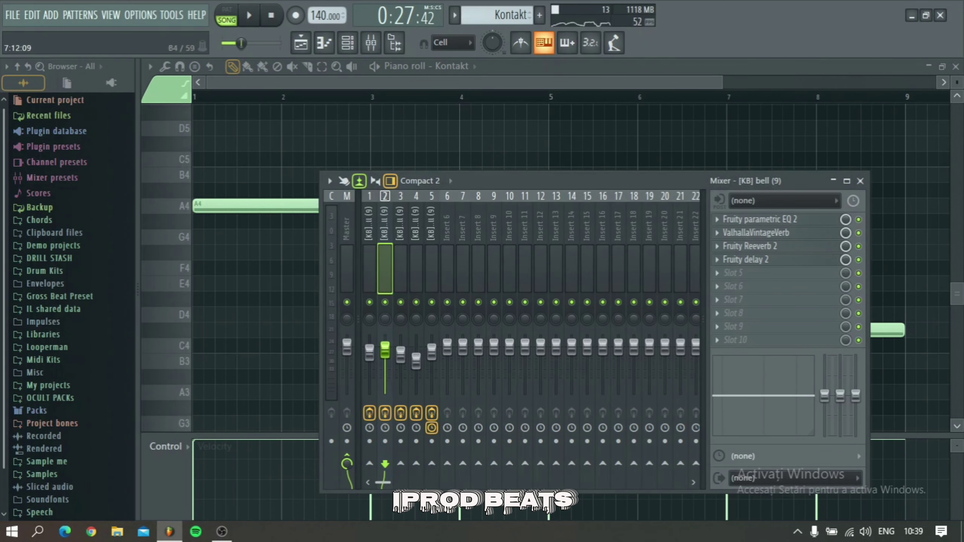
click(860, 181)
key(space)
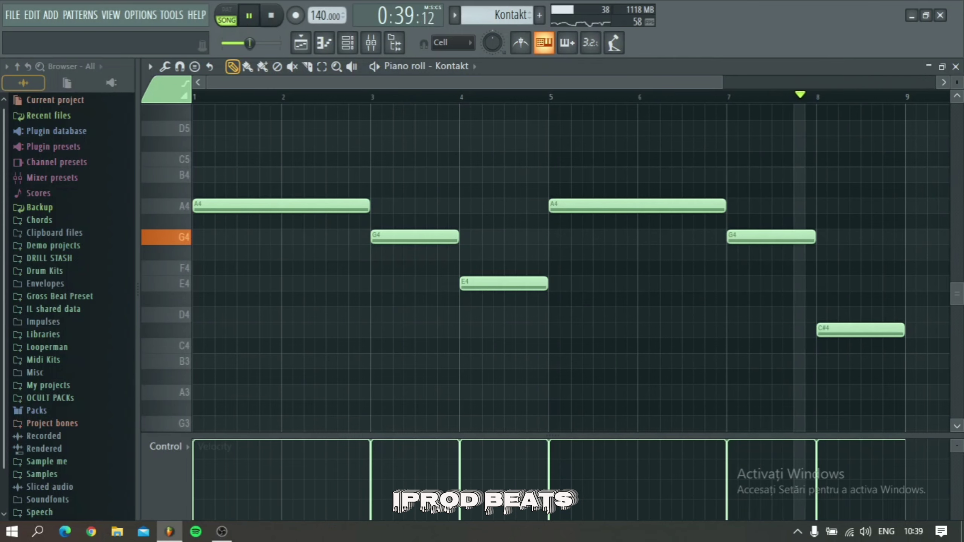
key(space)
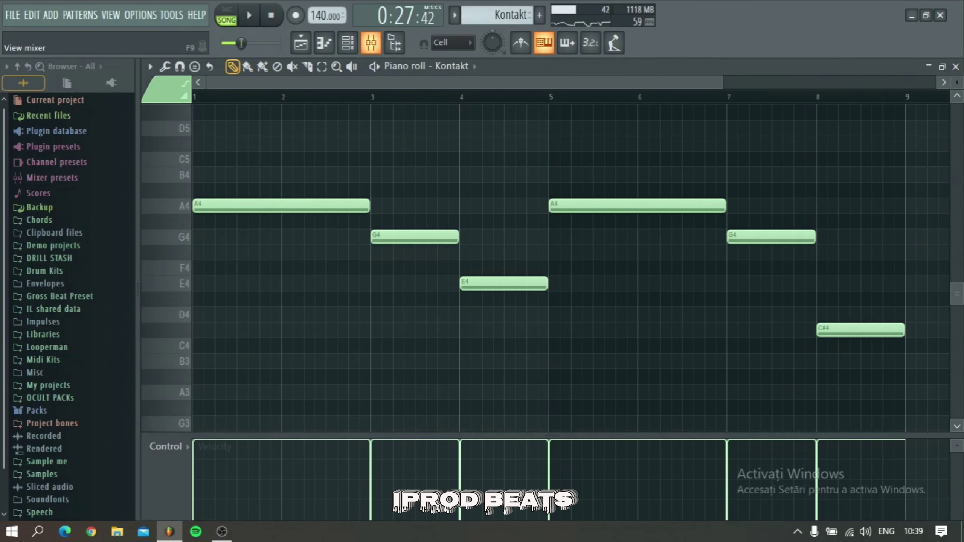
click(371, 42)
- Return to the playlist, make all tracks active again and mute only the audio clip's track 6
click(301, 43)
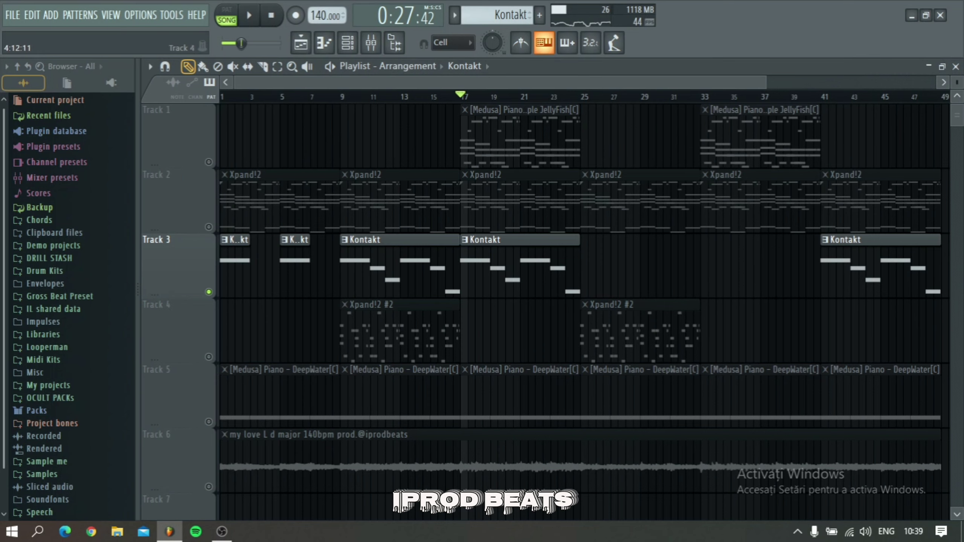
right_click(209, 487)
right_click(209, 487)
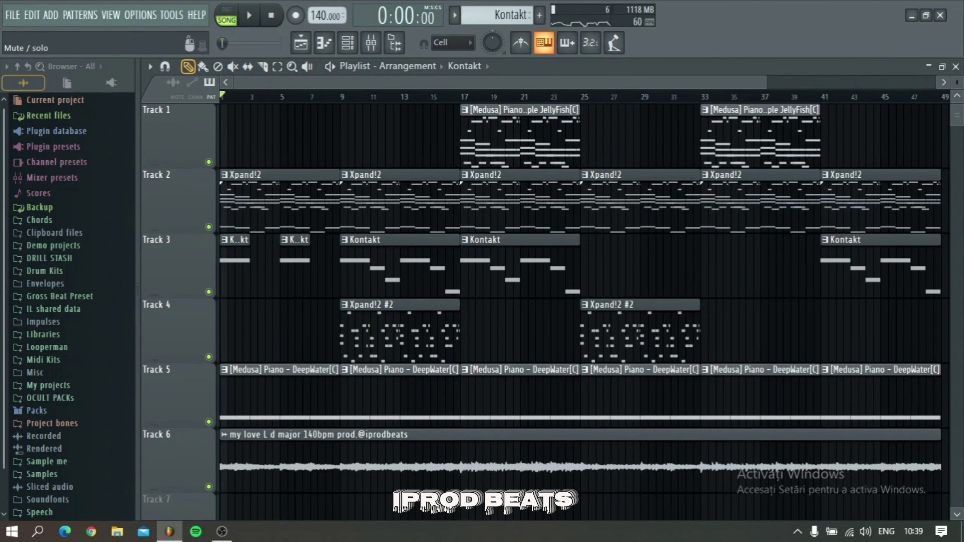
click(209, 487)
- Play the full arrangement from bar 1 with track 6 muted, and switch to the OBS recording window
key(space)
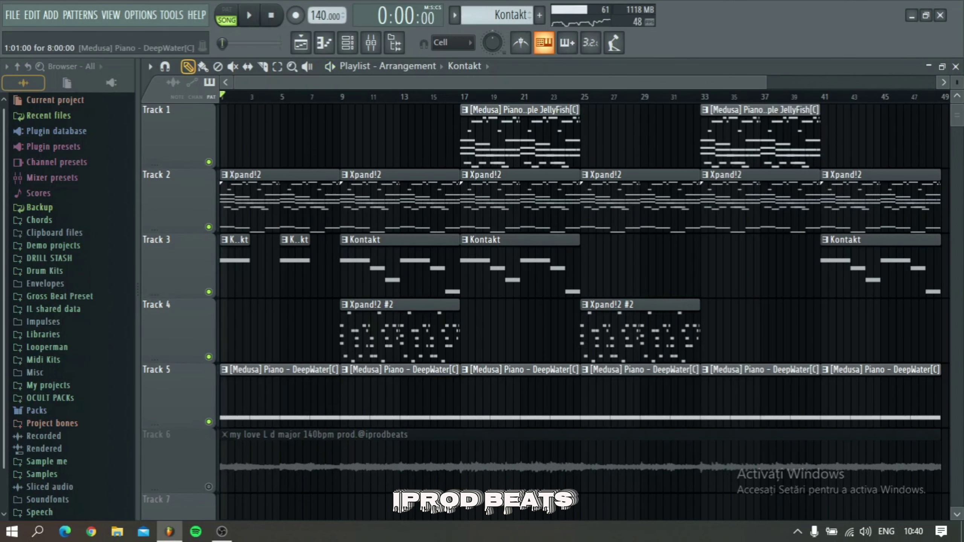
click(222, 532)
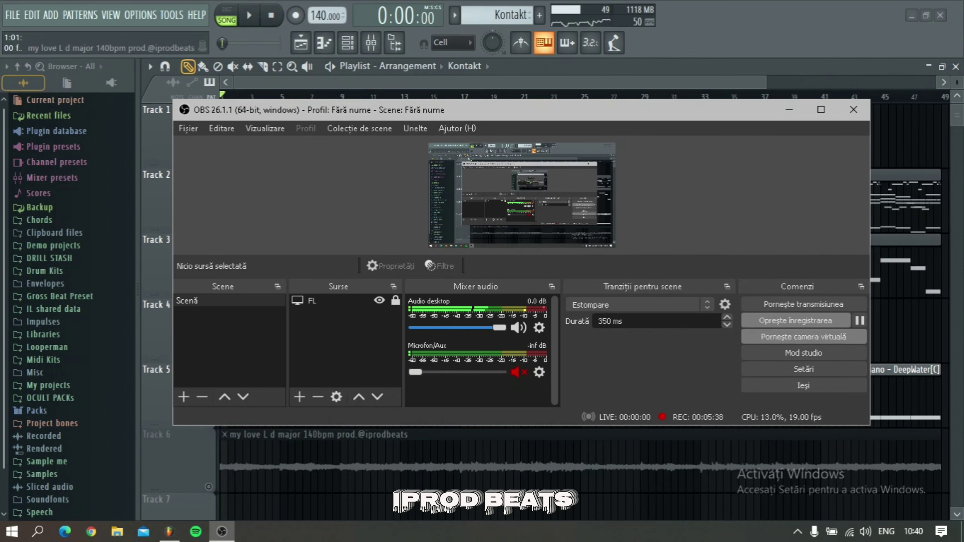